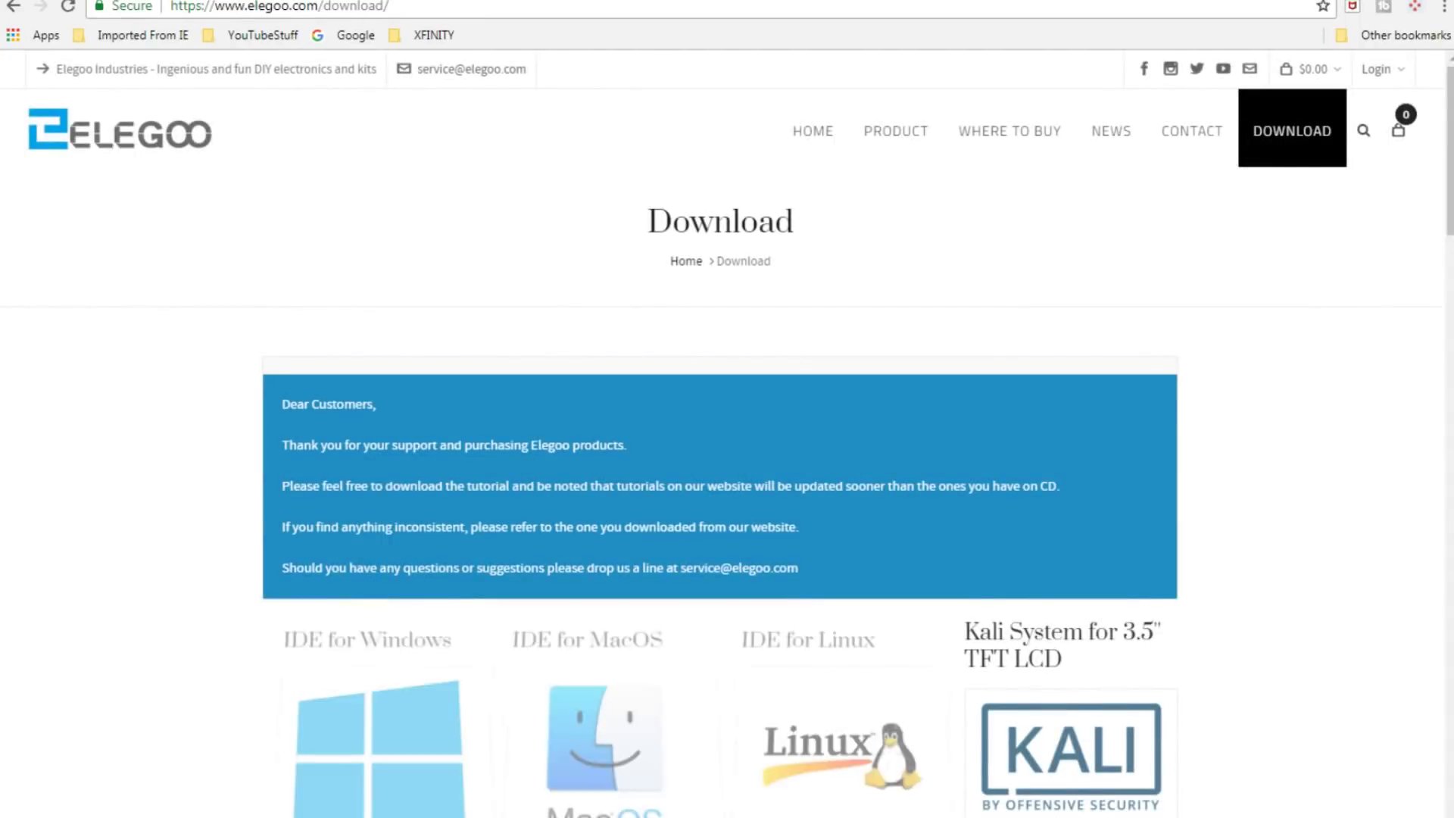
{"action": "scroll", "coordinate": [727, 454], "scroll_direction": "down", "scroll_amount": 10}
{"action": "scroll", "coordinate": [728, 455], "scroll_direction": "down", "scroll_amount": 8}
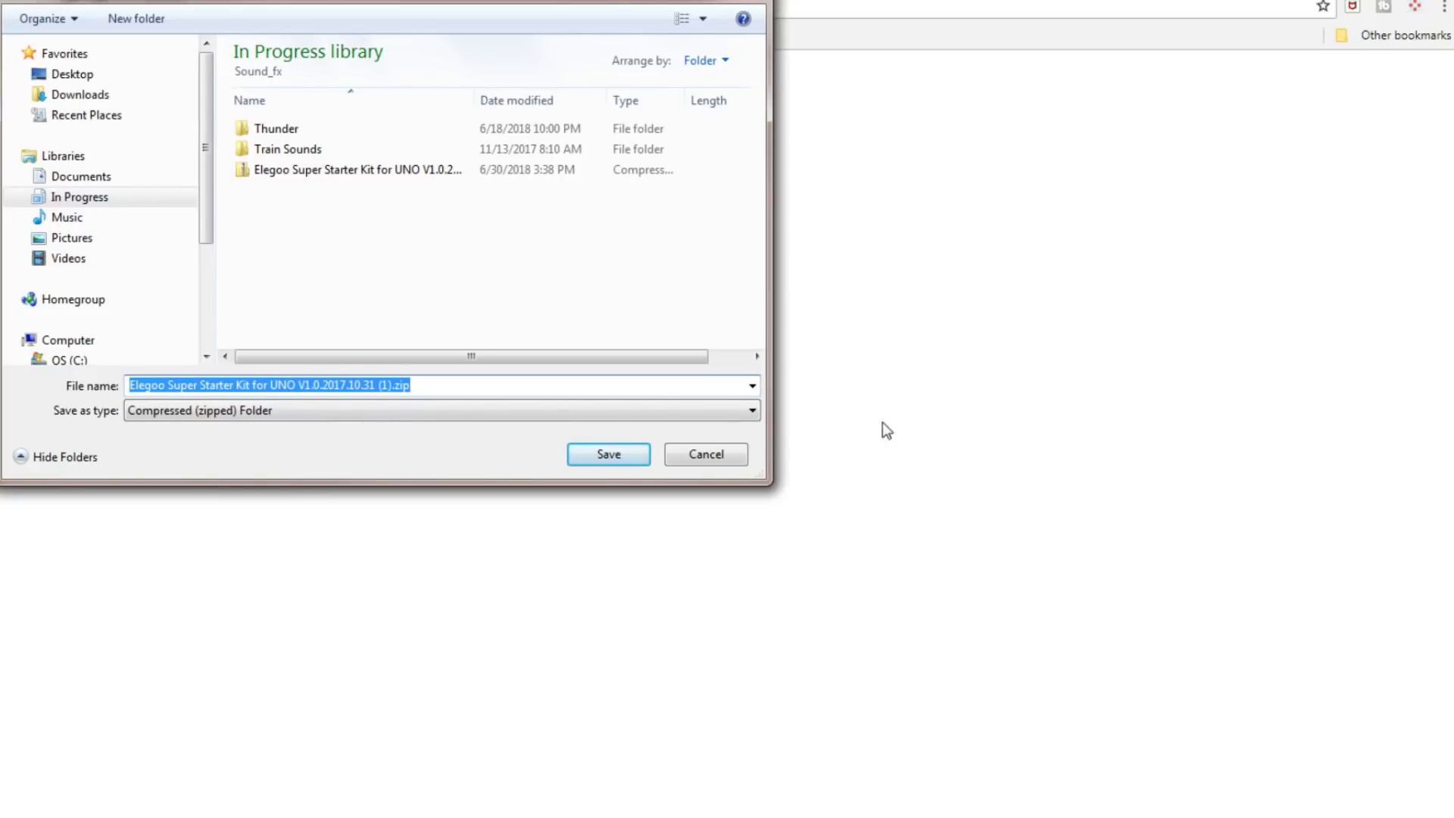
Cancel saving the UNO R3 Super Starter Kit zip file
{"action": "left_click", "coordinate": [710, 461]}
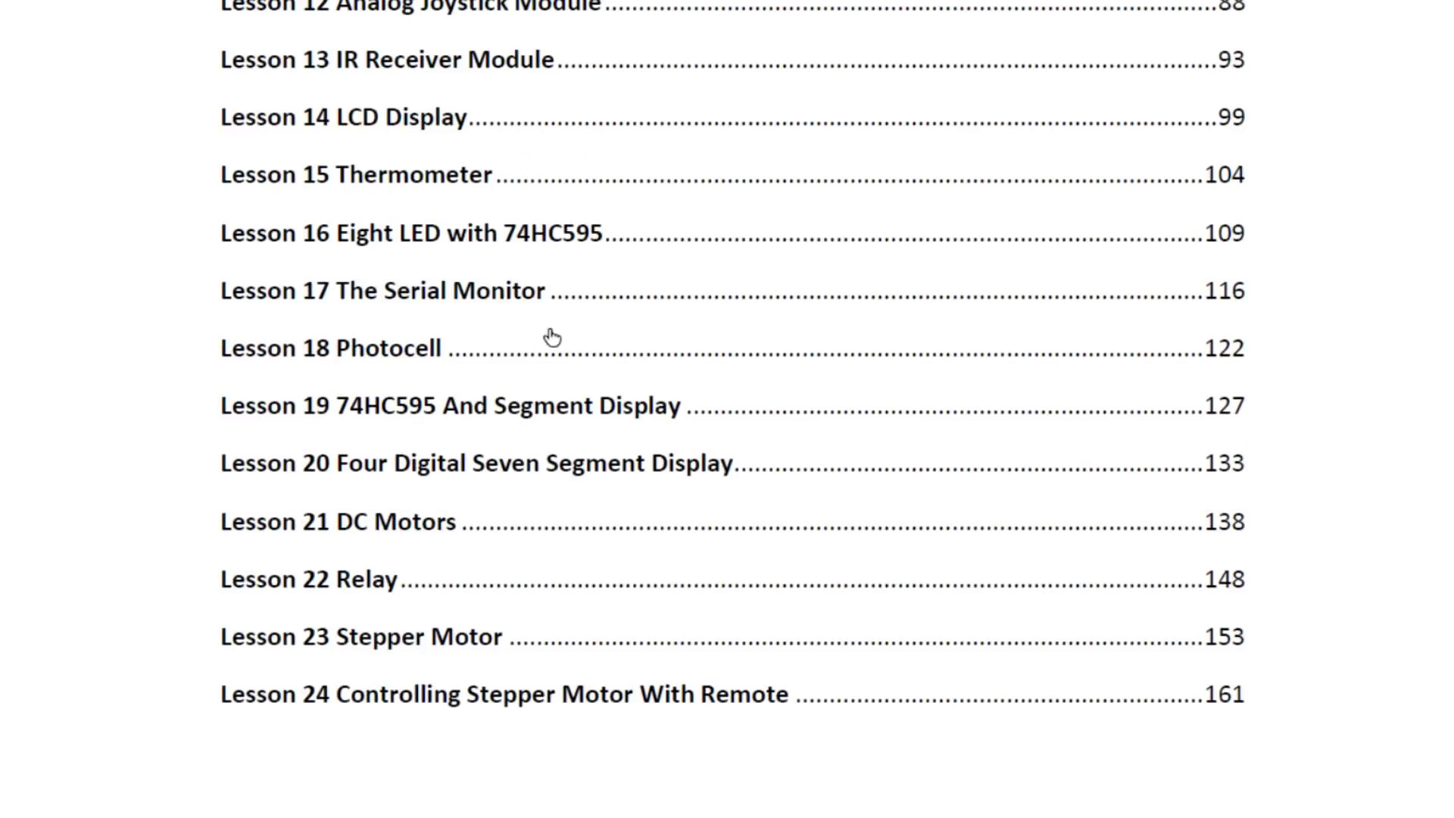
{"action": "scroll", "coordinate": [662, 344], "scroll_direction": "up", "scroll_amount": 3}
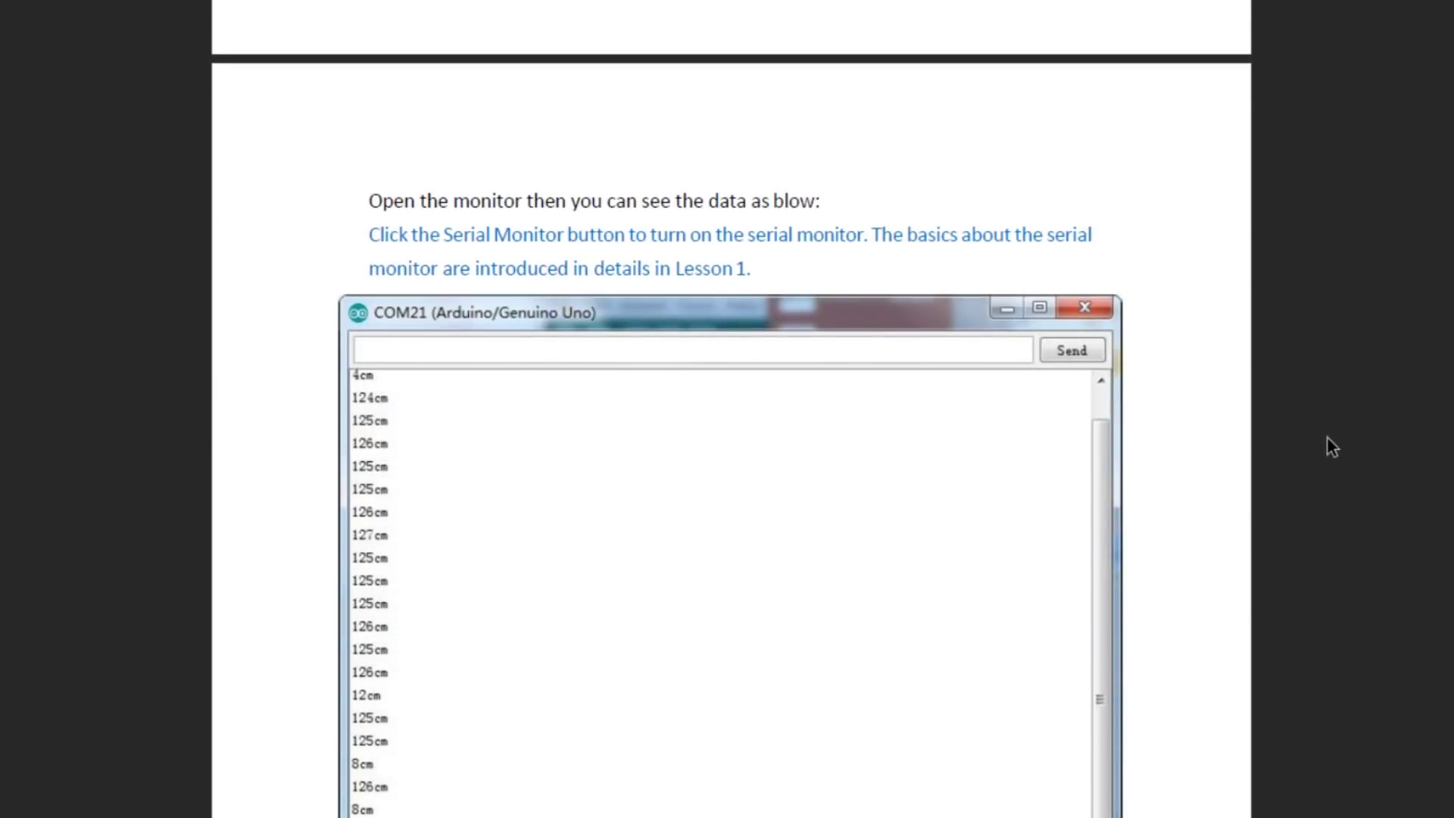
{"action": "scroll", "coordinate": [1327, 437], "scroll_direction": "down", "scroll_amount": 4}
{"action": "scroll", "coordinate": [1327, 437], "scroll_direction": "down", "scroll_amount": 4}
{"action": "scroll", "coordinate": [1327, 437], "scroll_direction": "down", "scroll_amount": 4}
{"action": "scroll", "coordinate": [1328, 439], "scroll_direction": "down", "scroll_amount": 4}
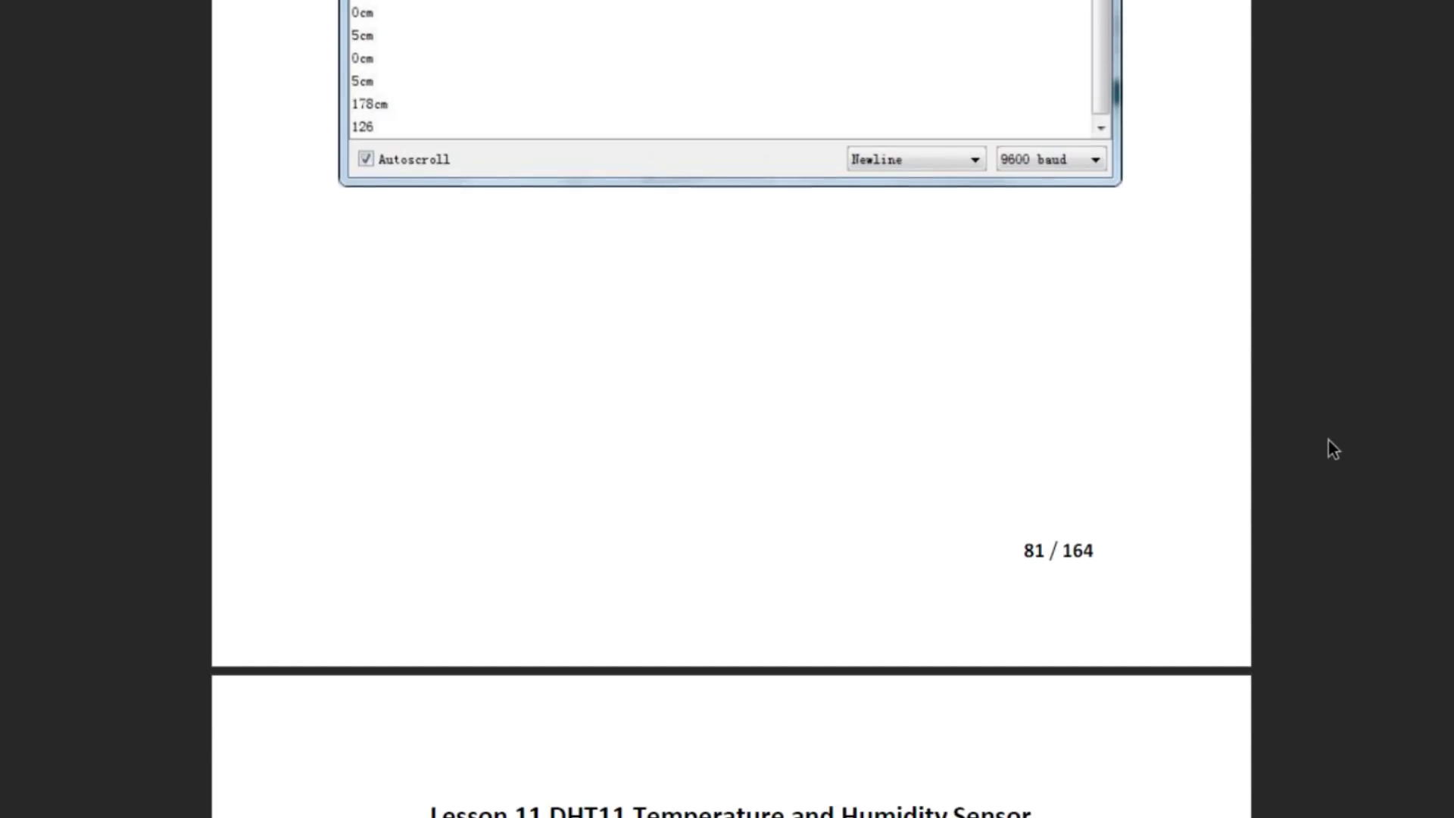
{"action": "scroll", "coordinate": [1328, 440], "scroll_direction": "down", "scroll_amount": 3}
{"action": "scroll", "coordinate": [1329, 439], "scroll_direction": "up", "scroll_amount": 4}
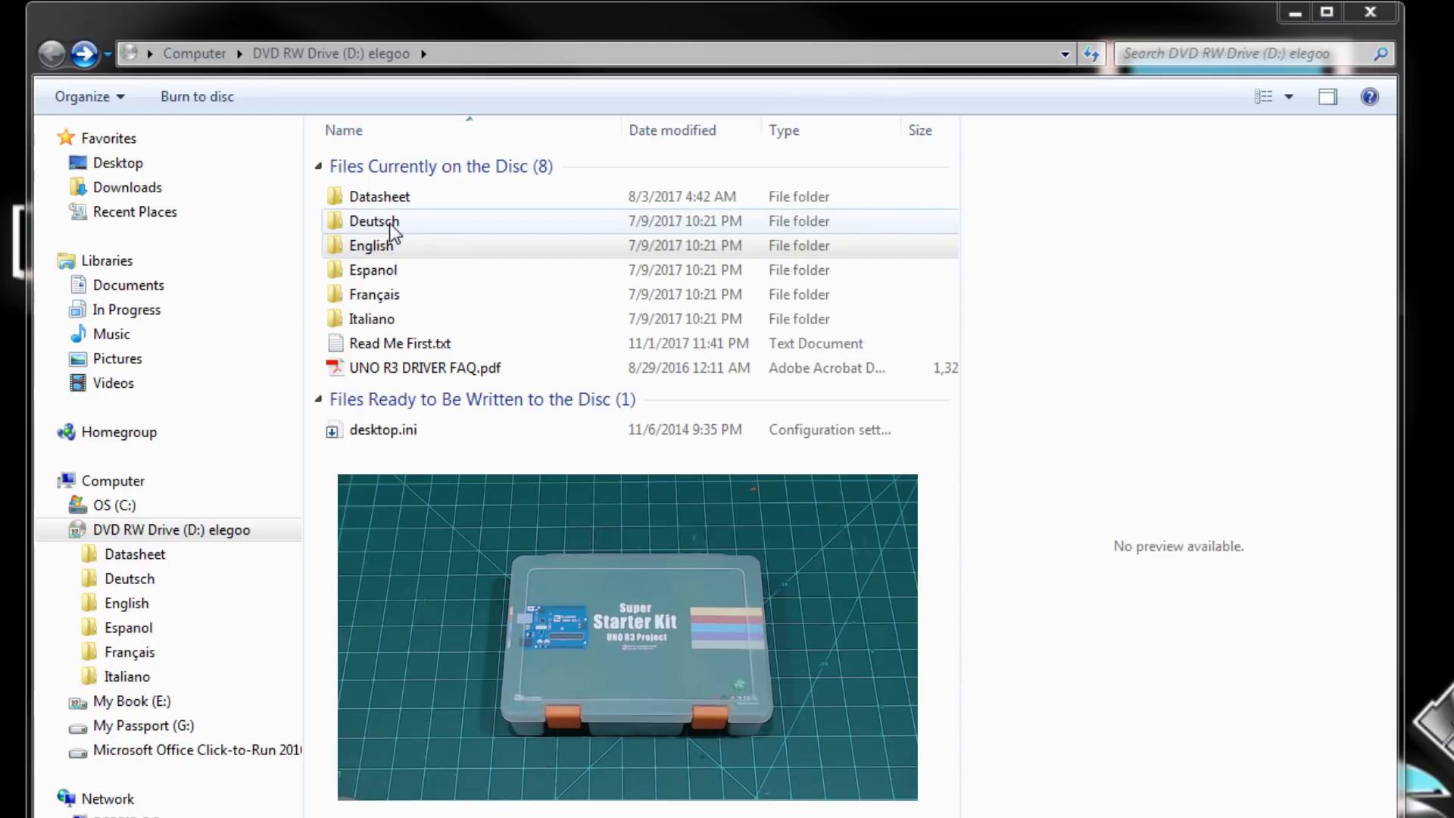
{"action": "left_click", "coordinate": [387, 249]}
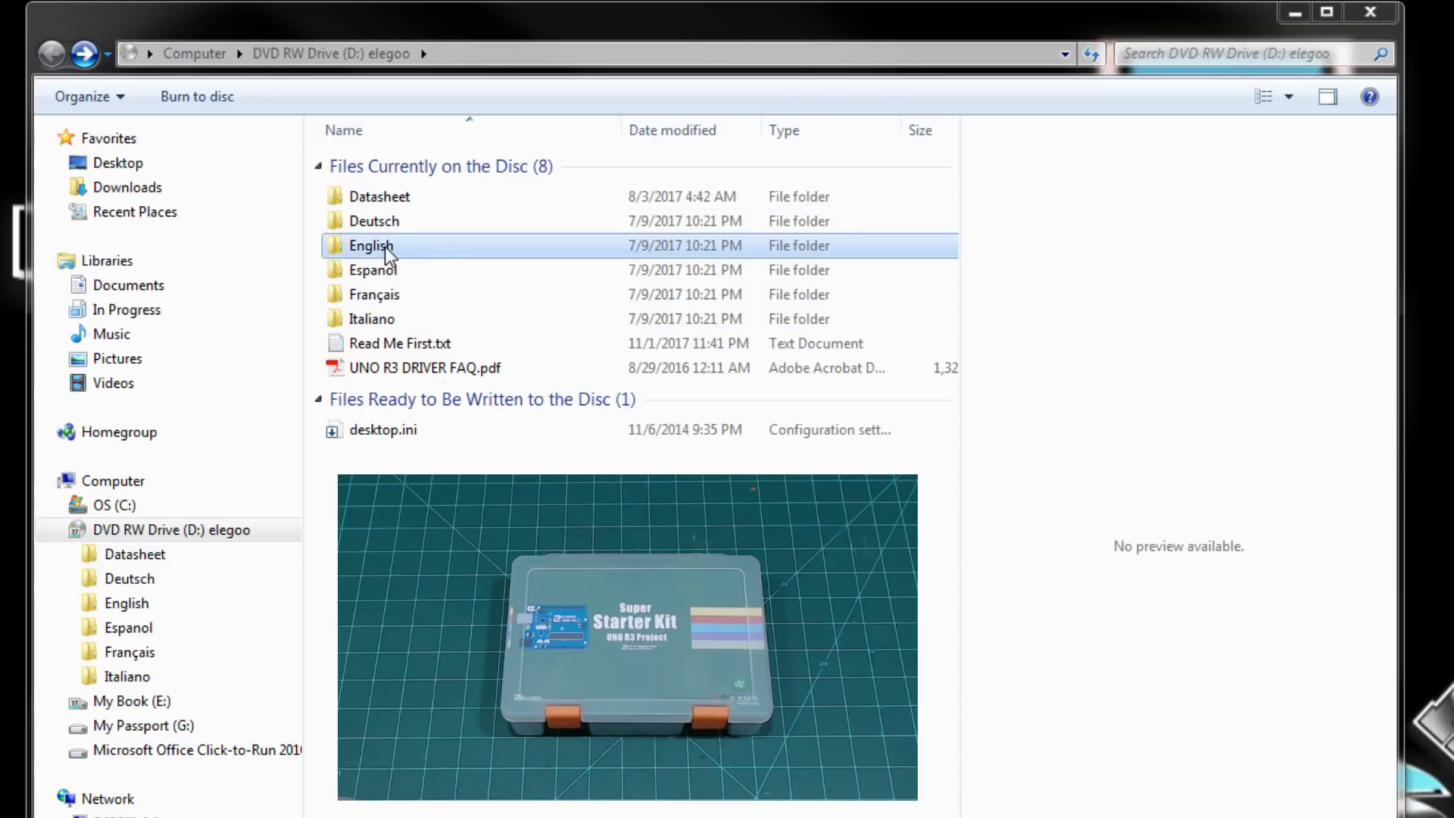
{"action": "double_click", "coordinate": [386, 247]}
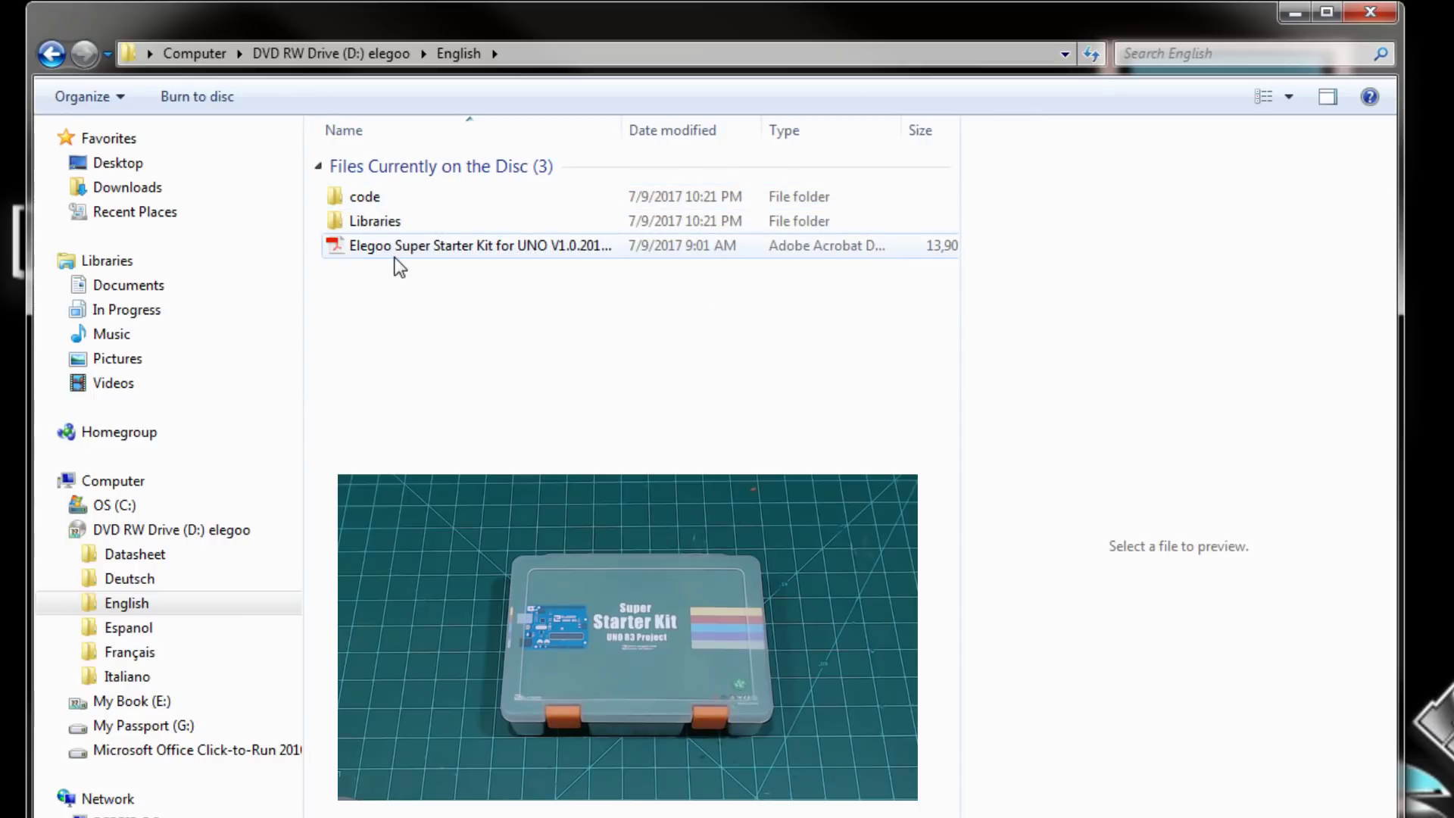
{"action": "left_click", "coordinate": [56, 55]}
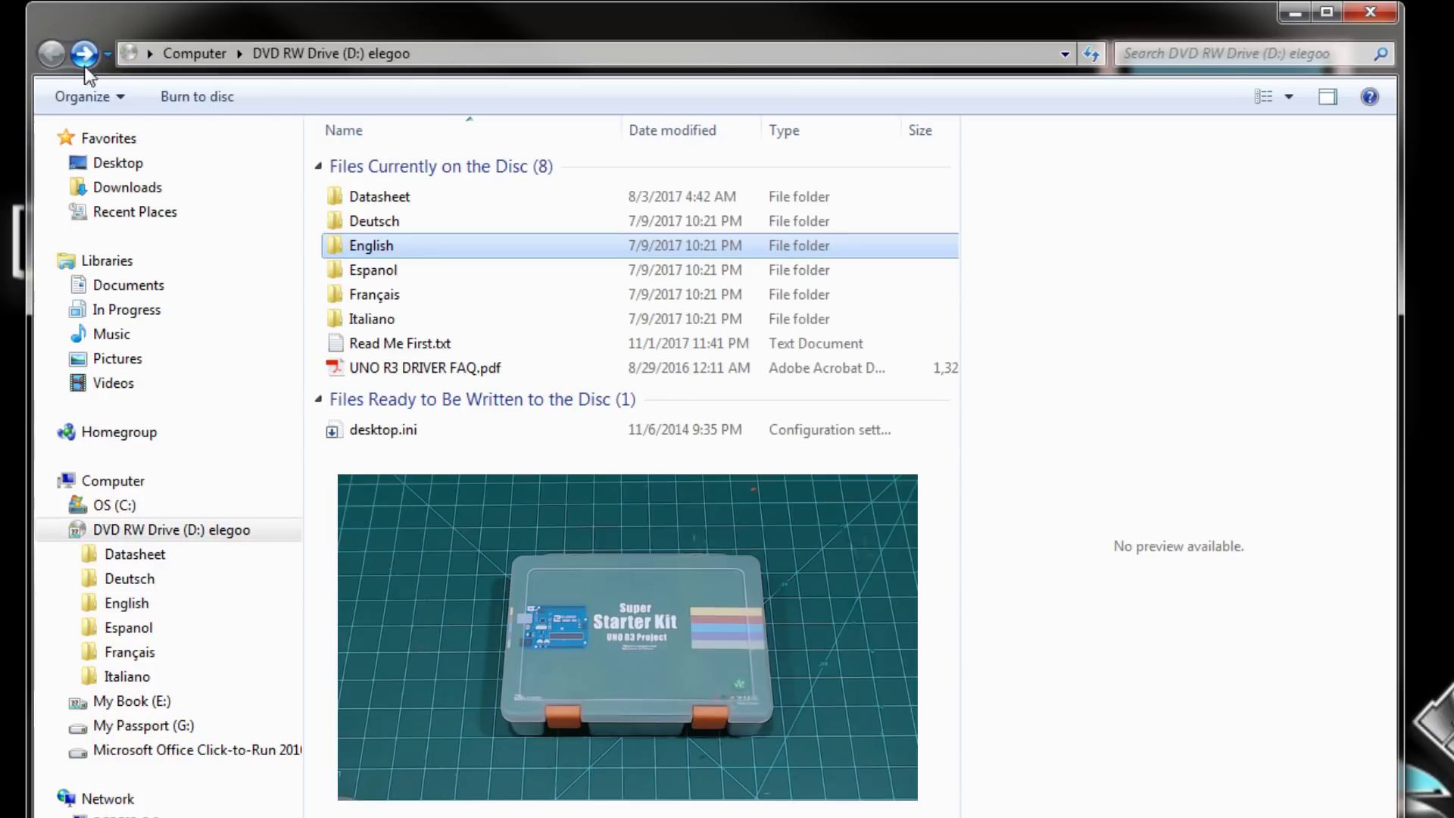
Open the CD's Datasheet folder to list its 48 component datasheet PDFs
{"action": "double_click", "coordinate": [380, 197]}
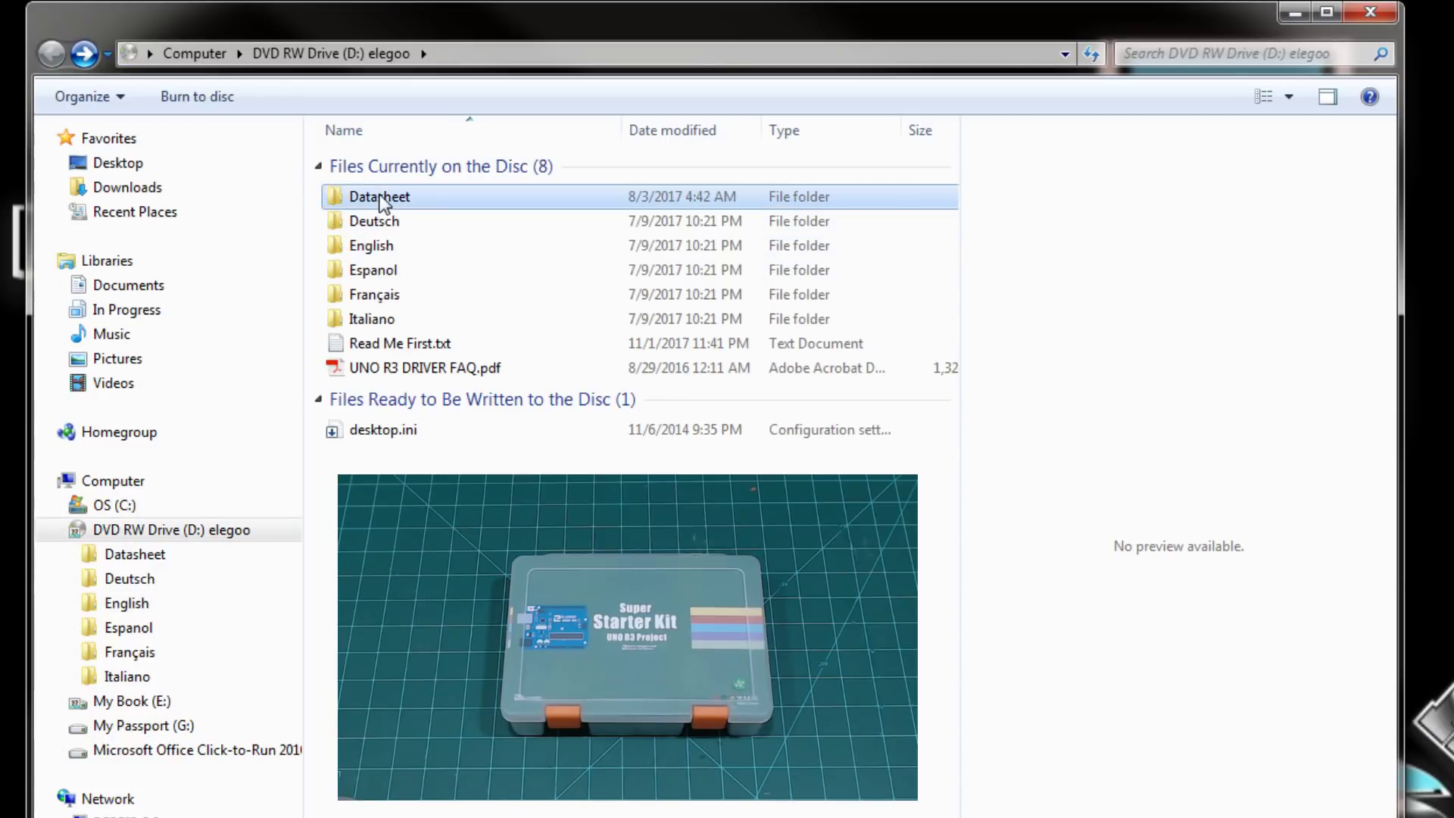
{"action": "scroll", "coordinate": [510, 342], "scroll_direction": "down", "scroll_amount": 3}
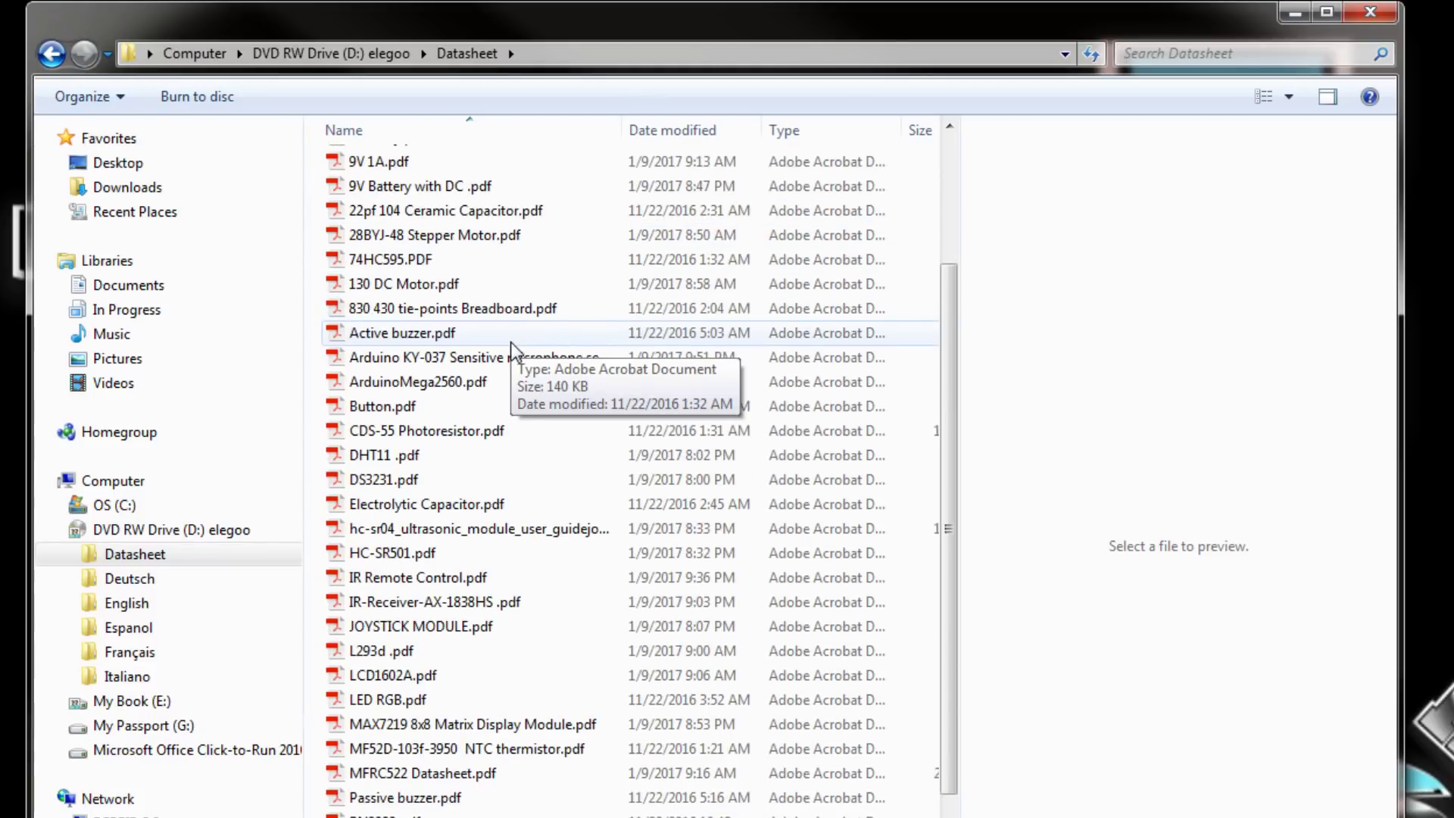
{"action": "scroll", "coordinate": [510, 342], "scroll_direction": "down", "scroll_amount": 2}
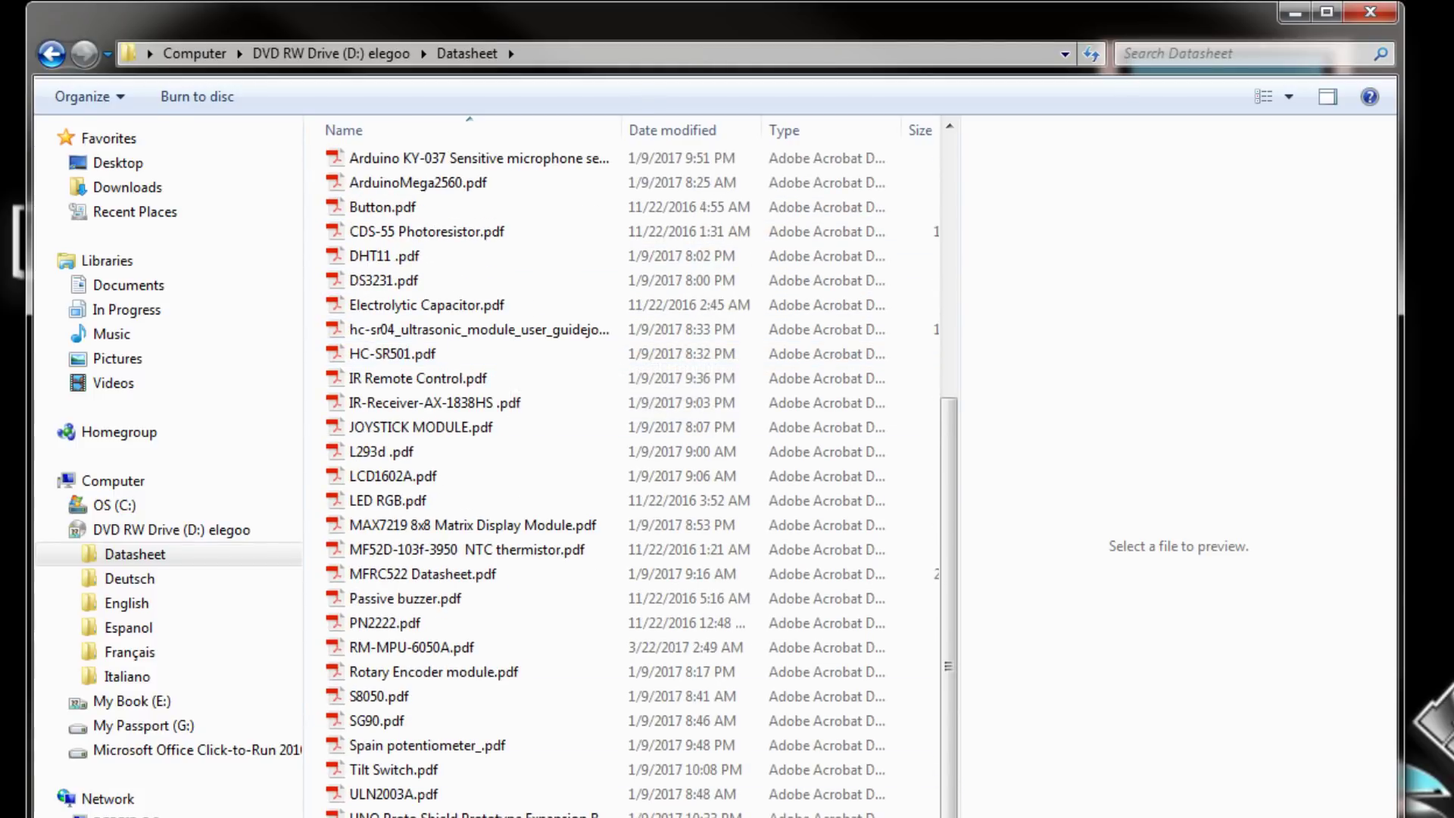
{"action": "scroll", "coordinate": [649, 604], "scroll_direction": "up", "scroll_amount": 5}
{"action": "scroll", "coordinate": [649, 603], "scroll_direction": "up", "scroll_amount": 1}
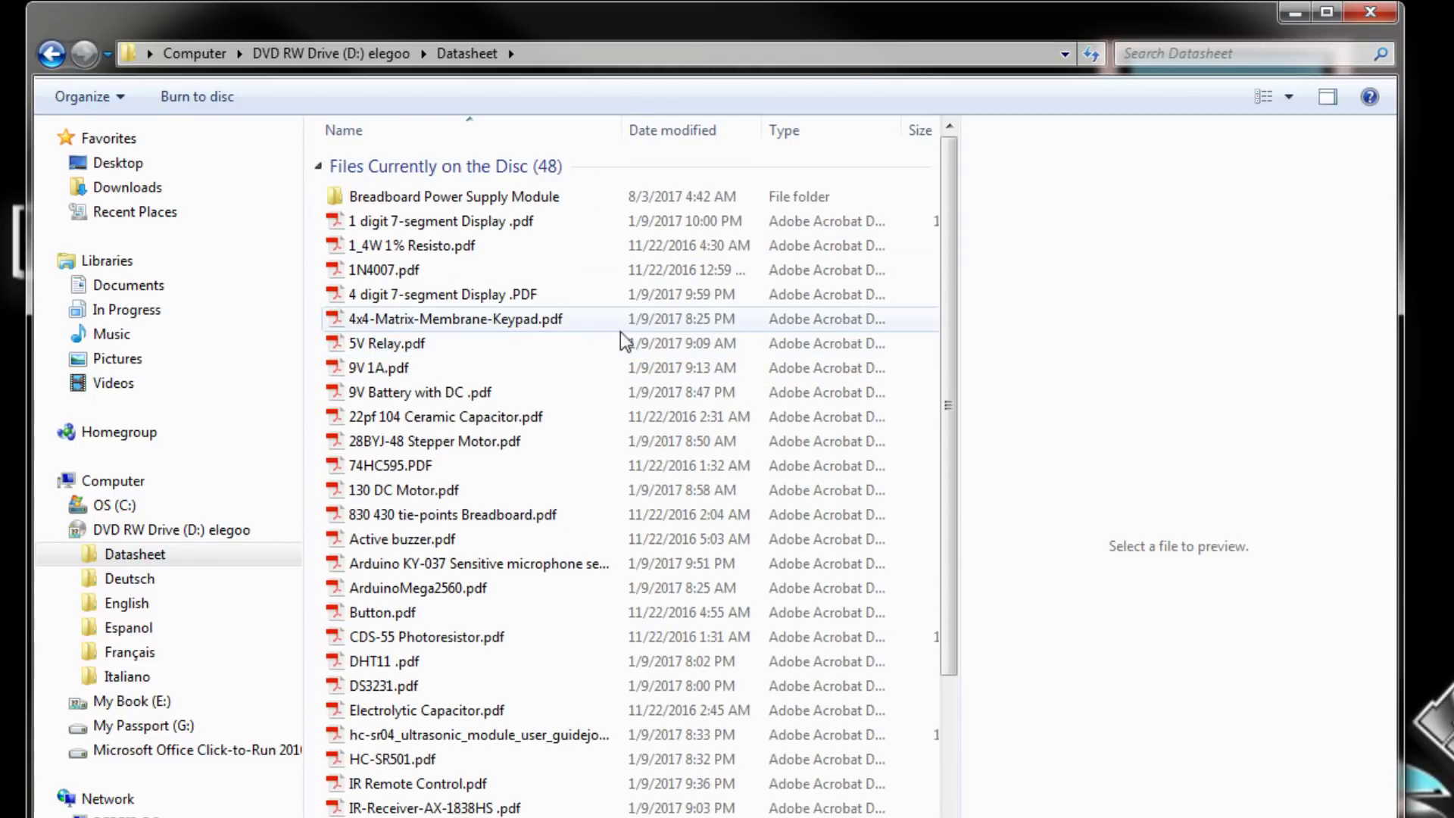